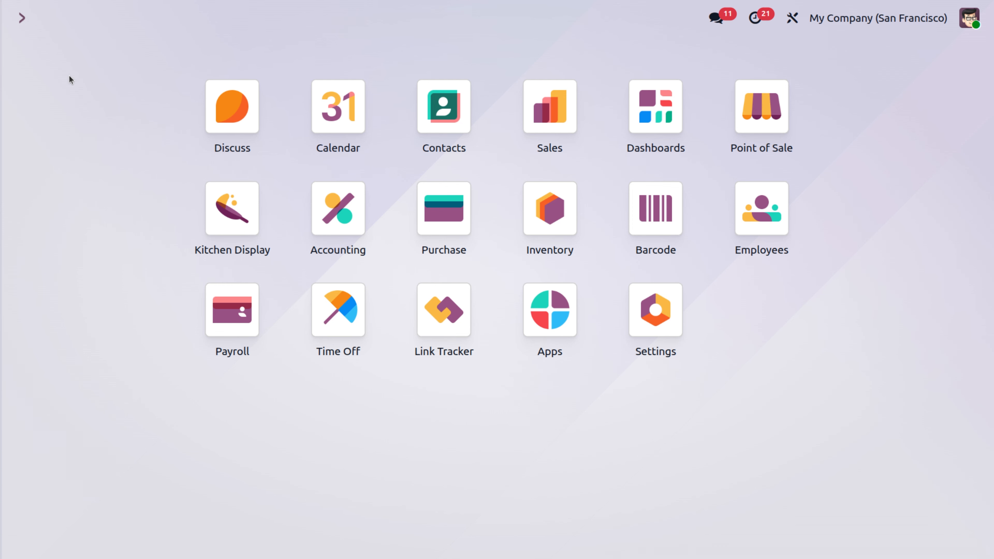
# Open the Sales app's product list and start a new product named Pen.
pyautogui.write('pr')
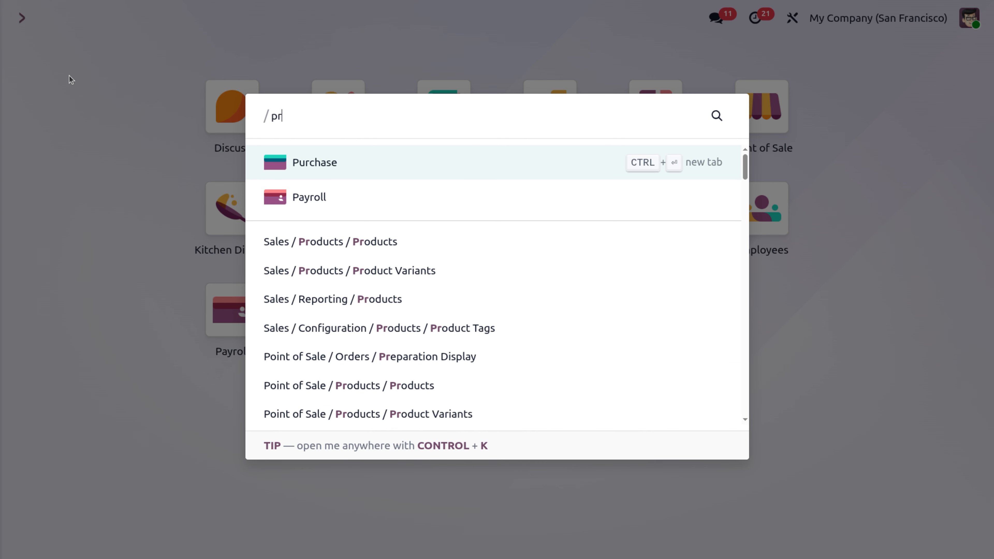
pyautogui.write('odu')
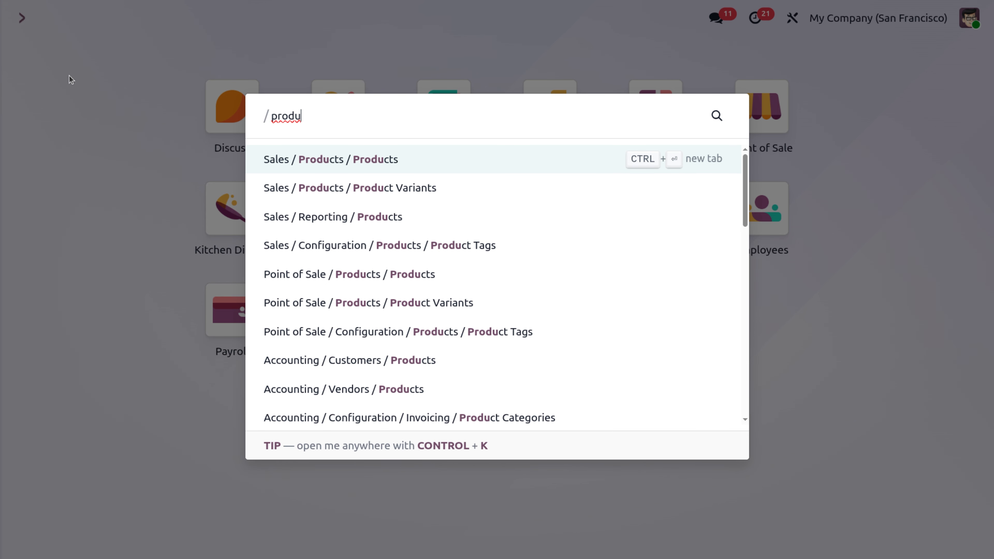
pyautogui.press('Return')
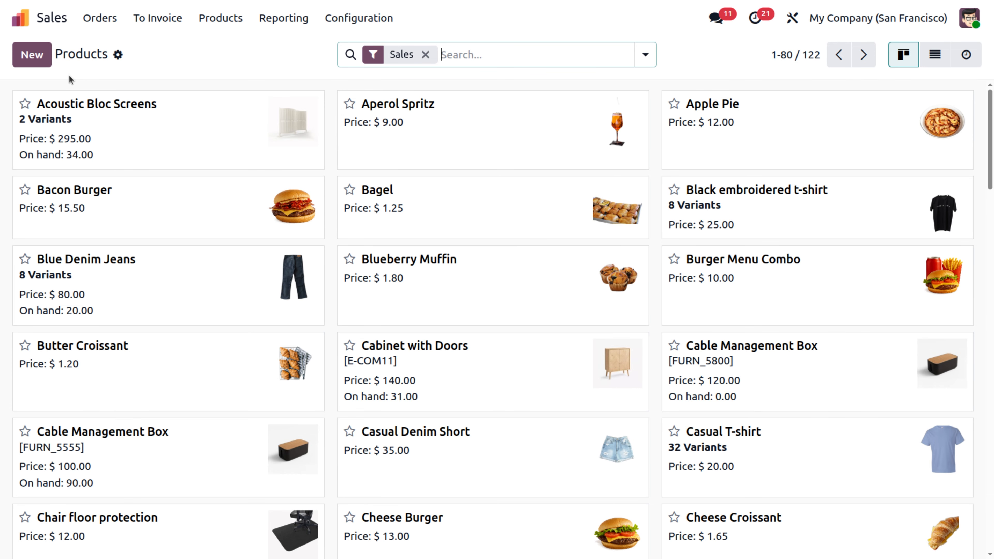
pyautogui.click(40, 65)
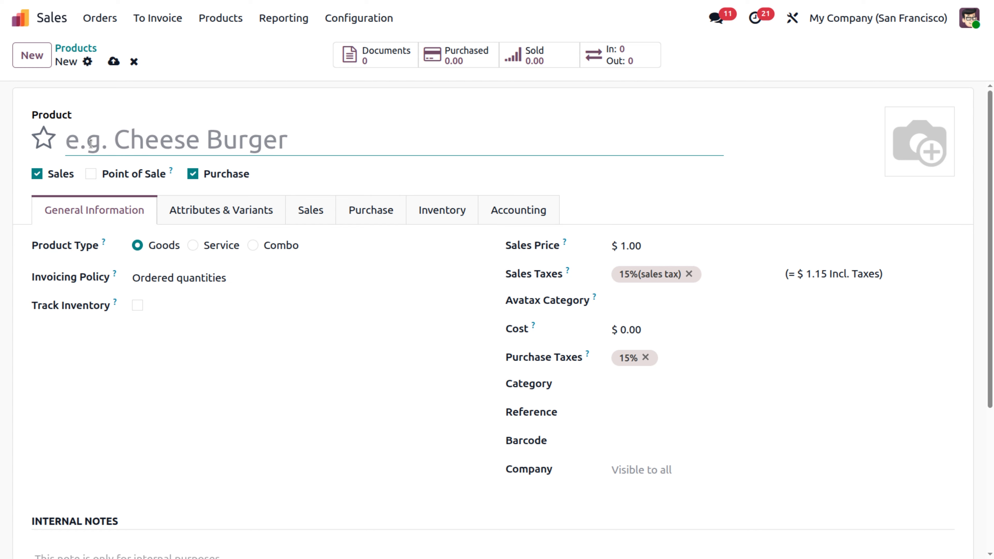
pyautogui.write('Pen')
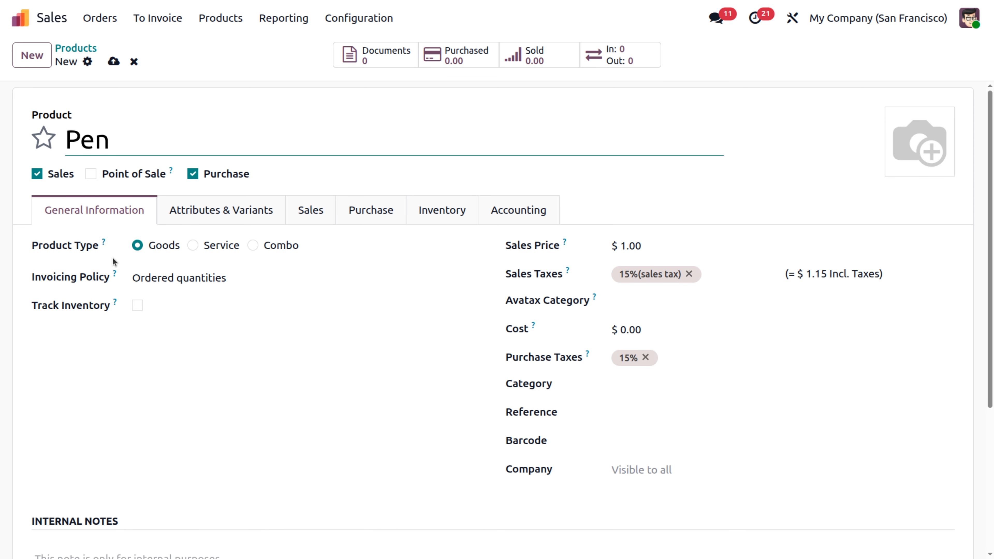
# Assign the Goods category to the new Pen product.
pyautogui.click(662, 389)
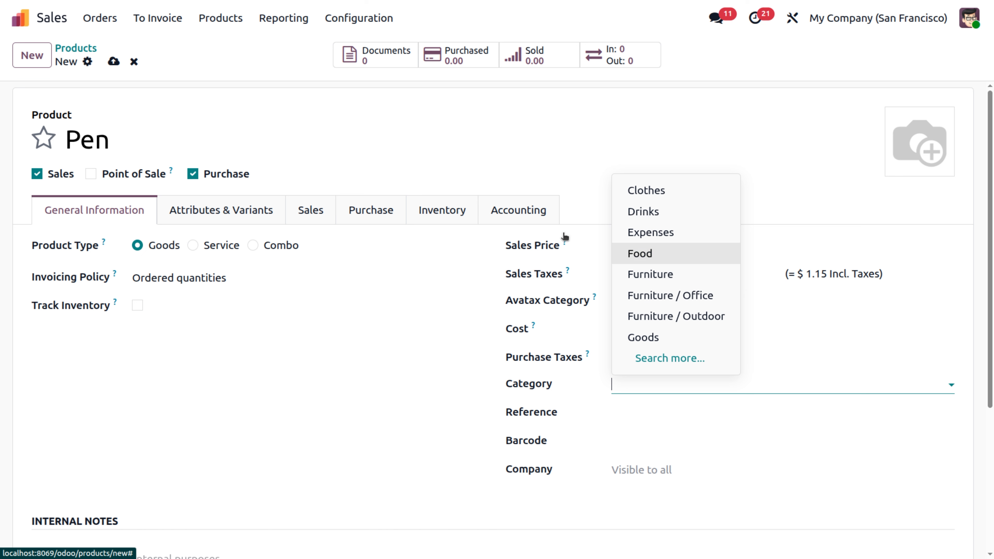
pyautogui.click(359, 18)
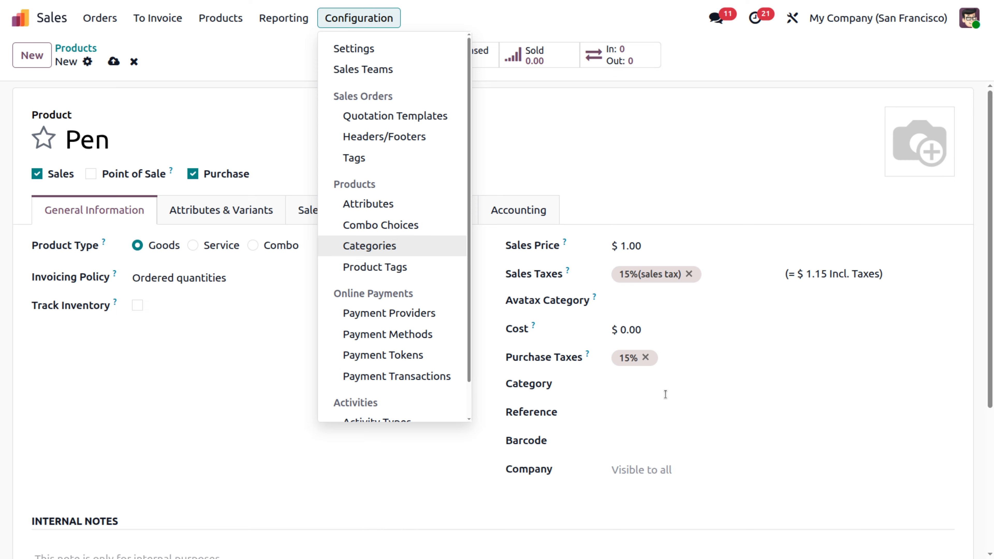
pyautogui.click(664, 385)
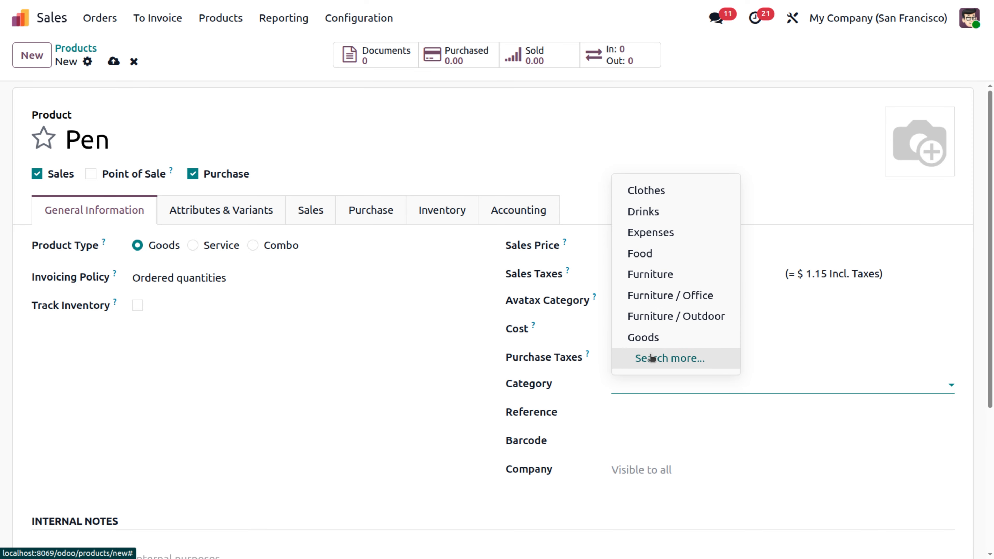
pyautogui.click(648, 339)
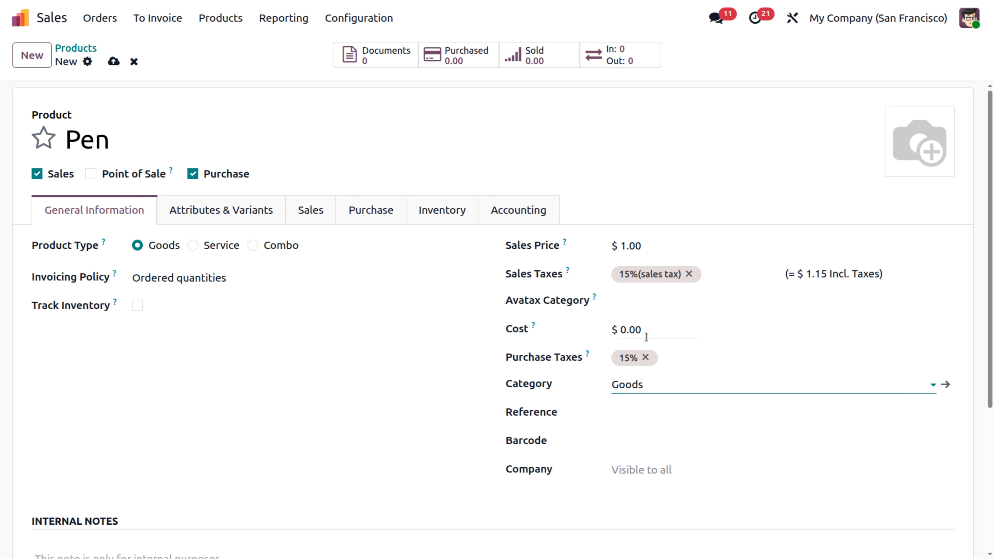
# Browse the full list of product categories without changing the selection and inspect the Goods category's accounting and valuation settings.
pyautogui.click(660, 385)
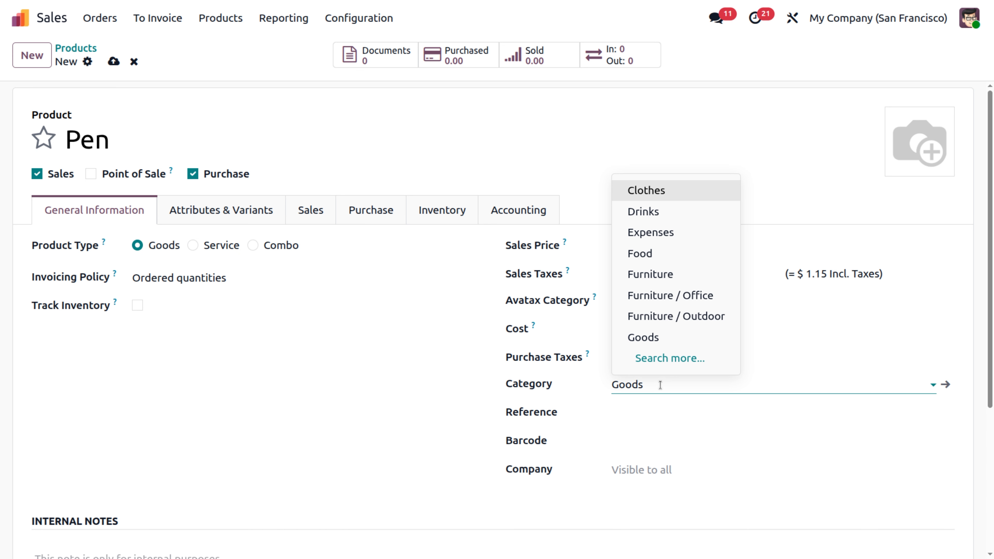
pyautogui.click(666, 358)
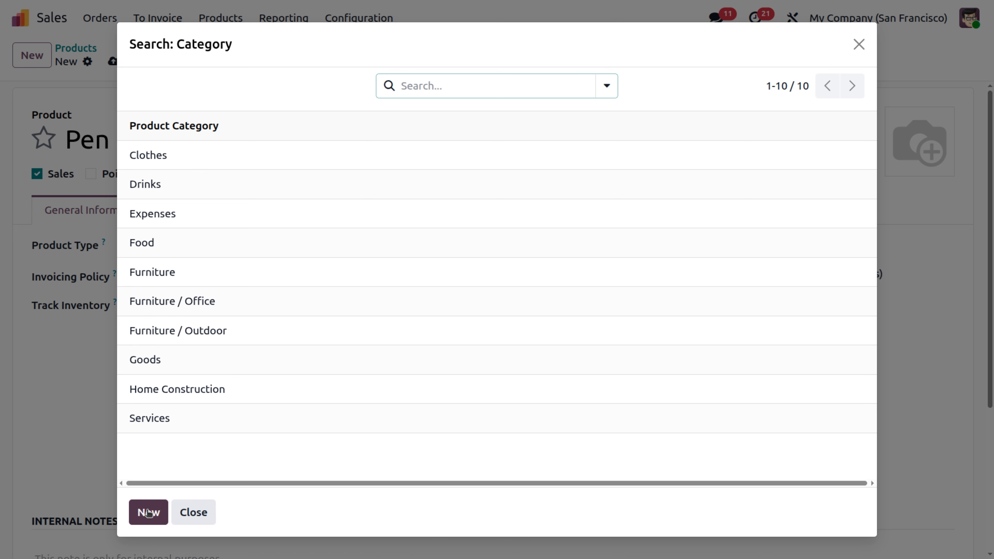
pyautogui.click(88, 430)
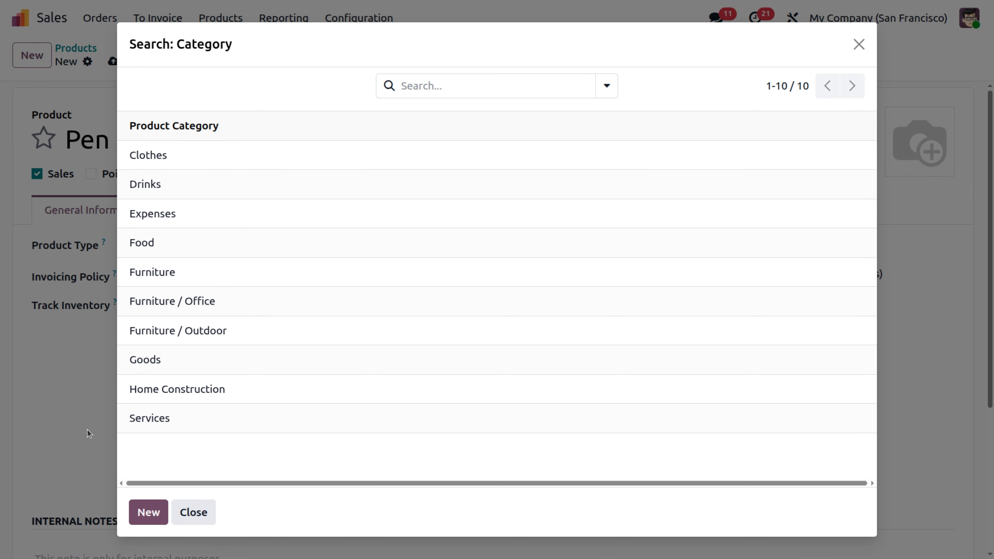
pyautogui.click(194, 512)
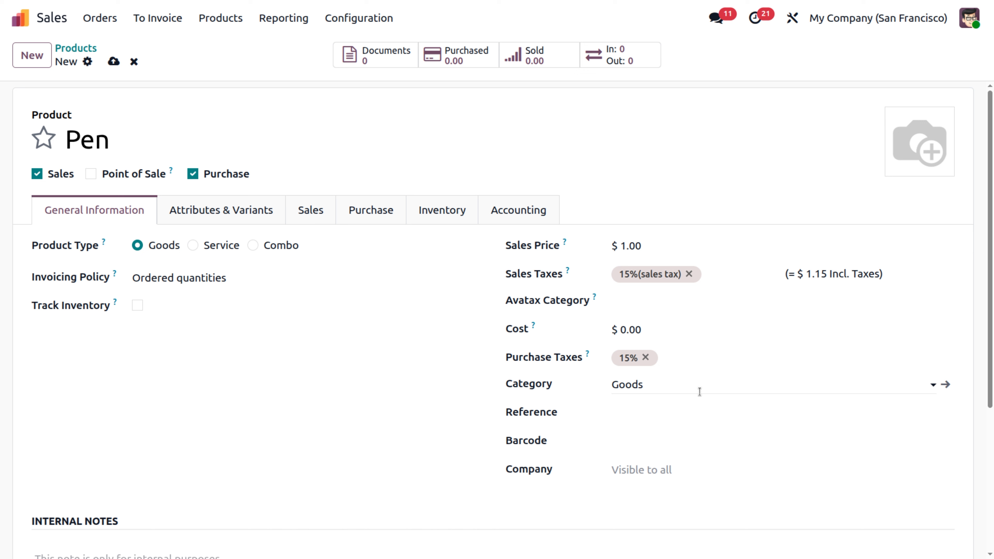
pyautogui.click(944, 386)
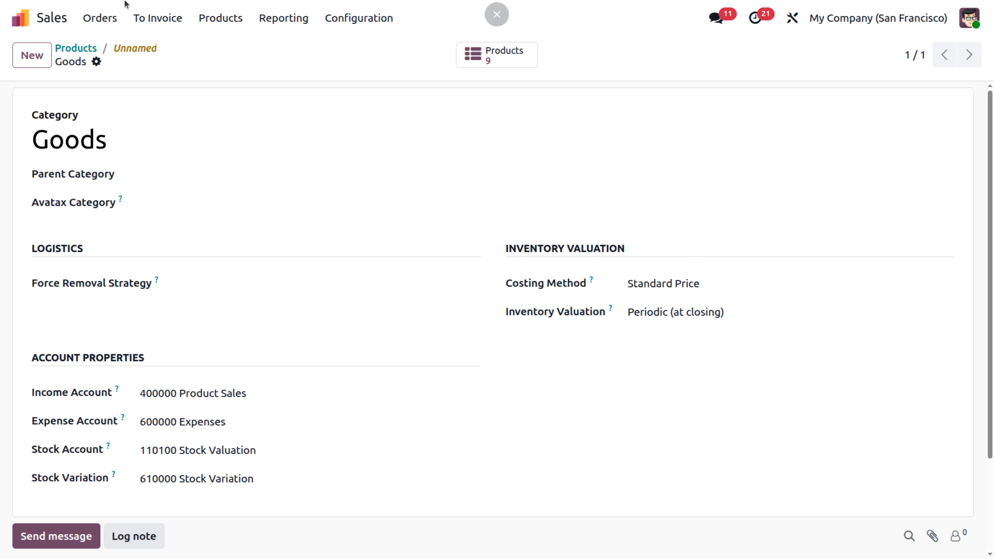
# Return to the product list, filter products by "pe" and reopen the Pen product.
pyautogui.click(88, 51)
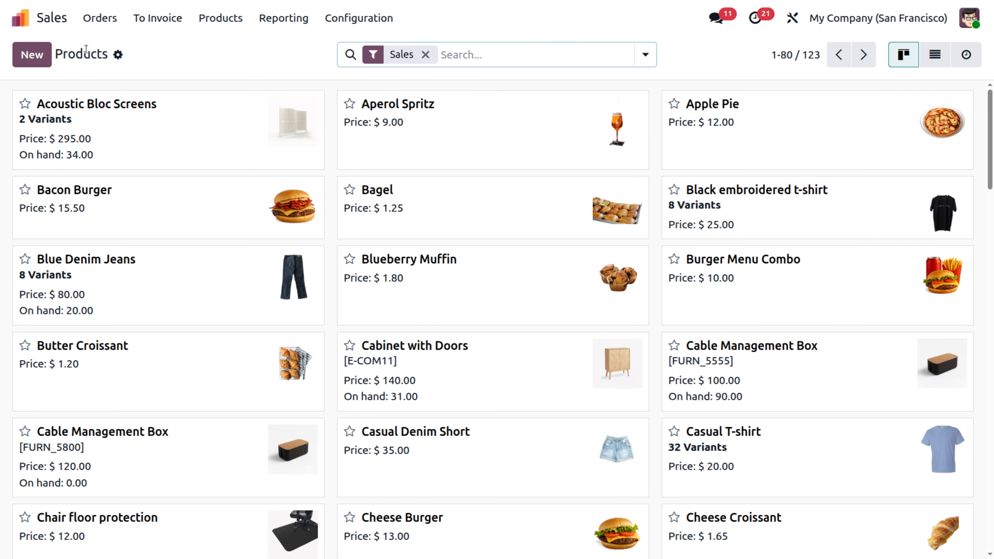
pyautogui.write('pe')
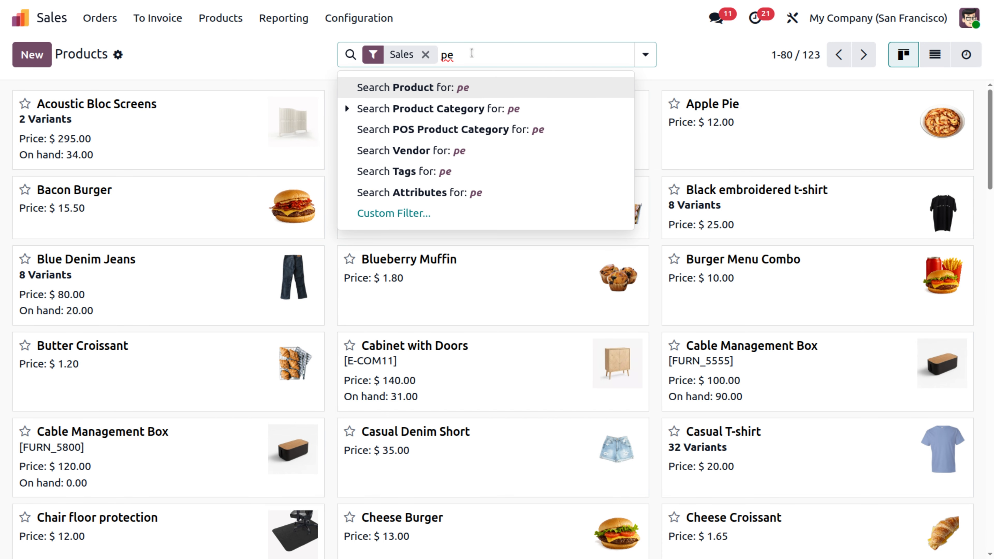
pyautogui.press('Return')
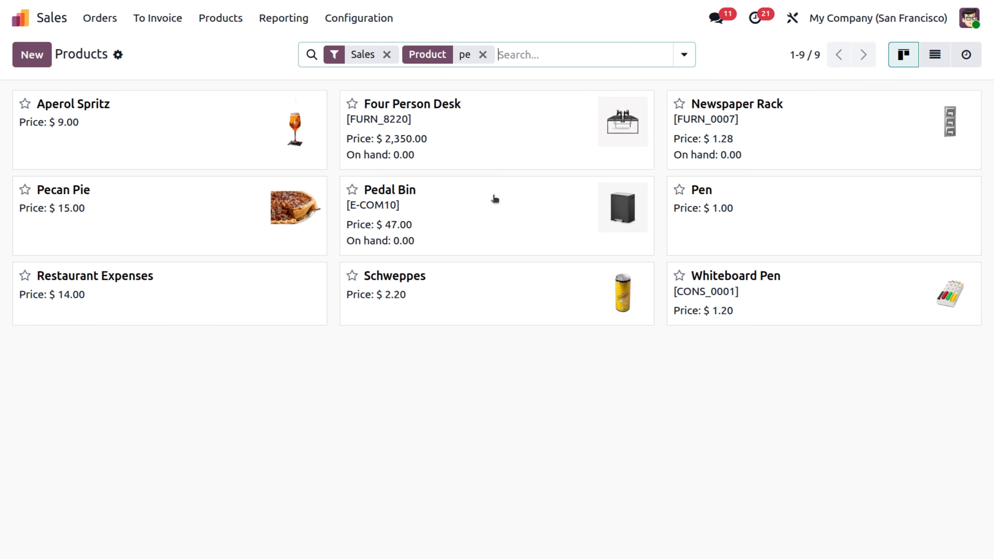
pyautogui.click(730, 243)
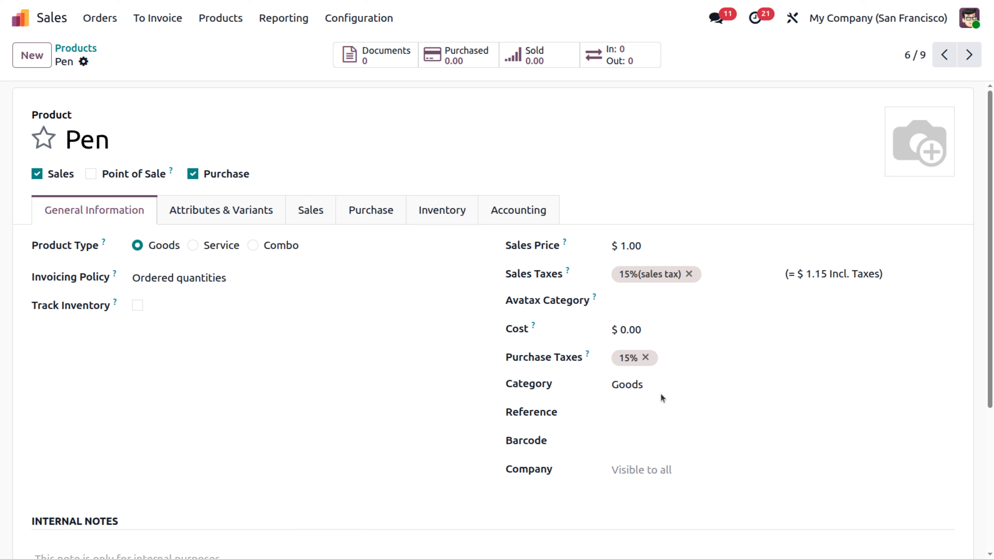
# Set the Pen product's income account to 400000 Product Sales.
pyautogui.click(531, 212)
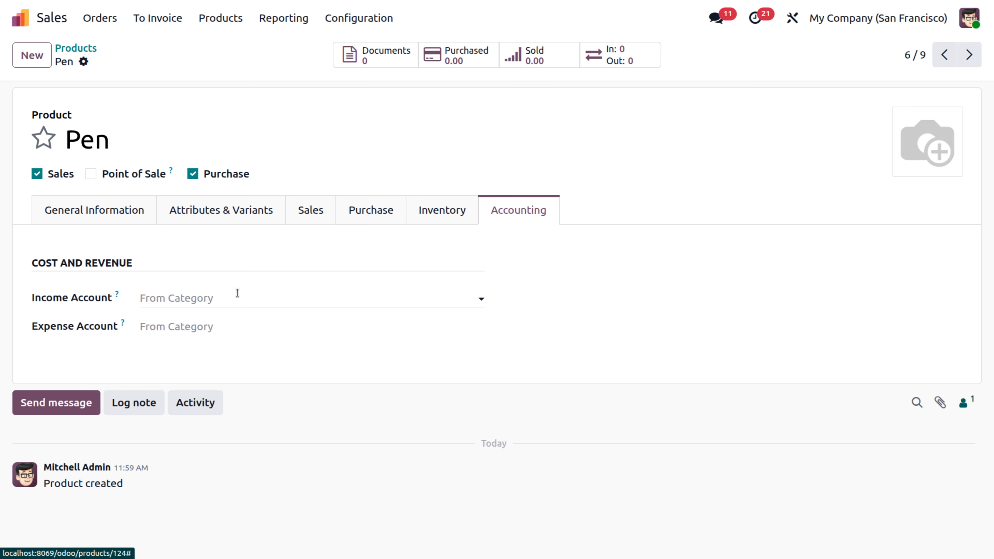
pyautogui.click(175, 301)
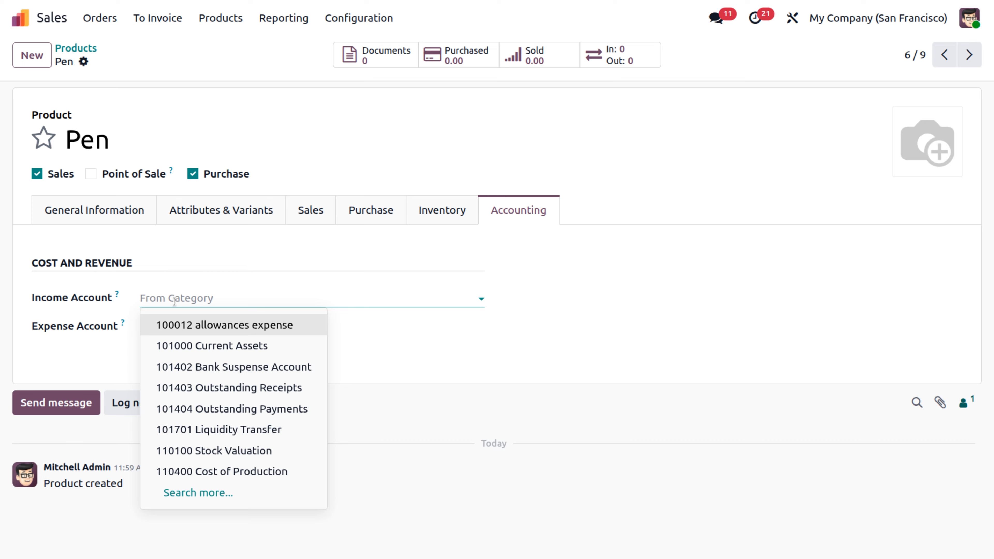
pyautogui.write('pr')
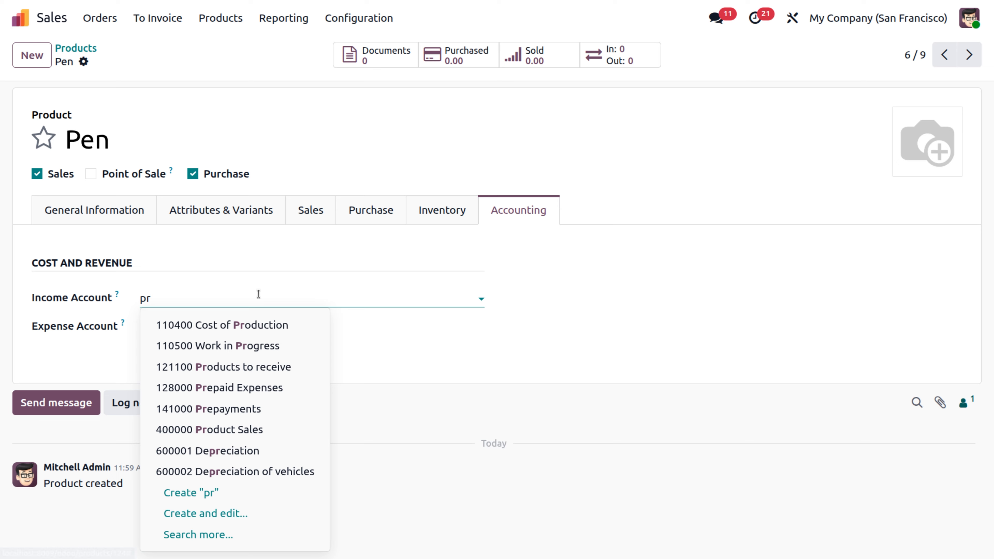
pyautogui.click(246, 431)
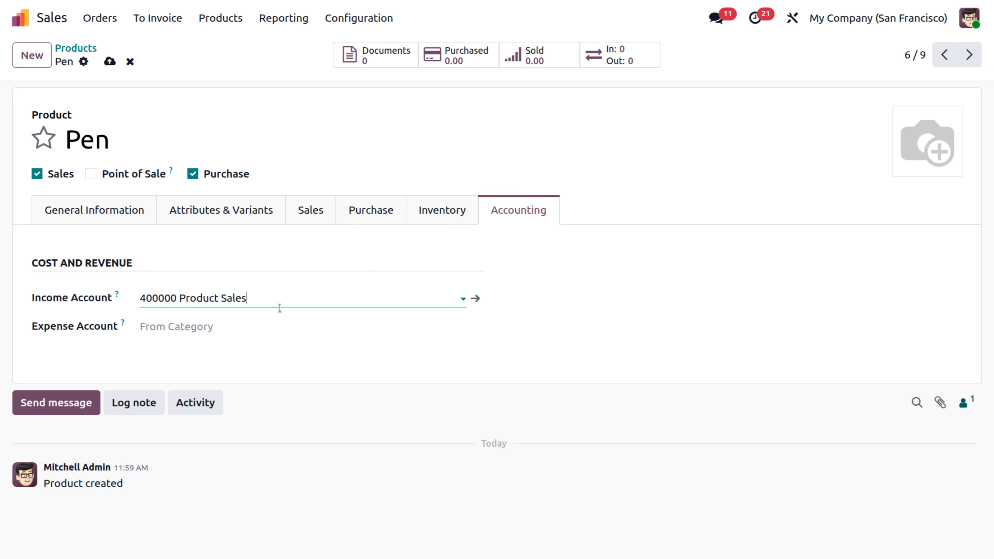
# Set the Pen product's expense account to 600000 Expenses and save the product.
pyautogui.click(253, 329)
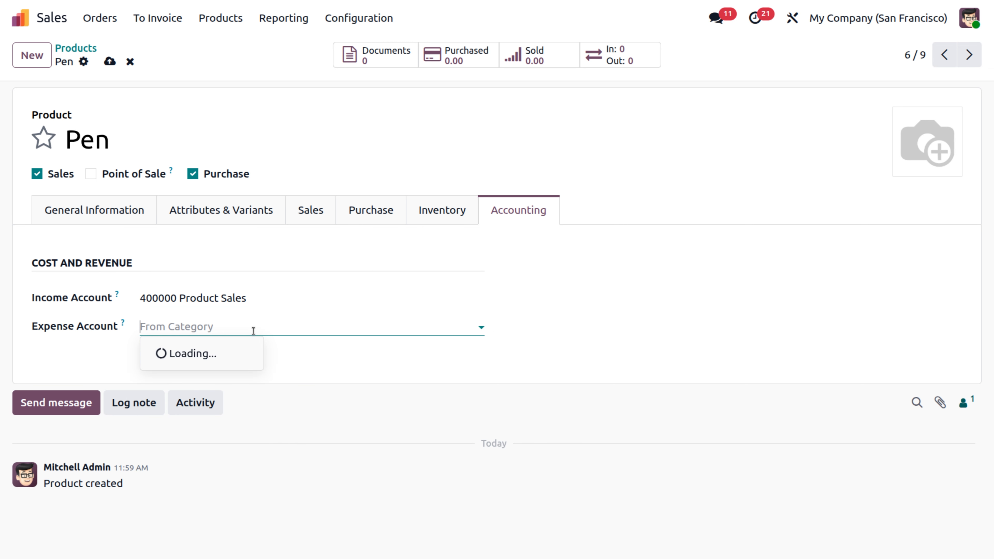
pyautogui.write('ex')
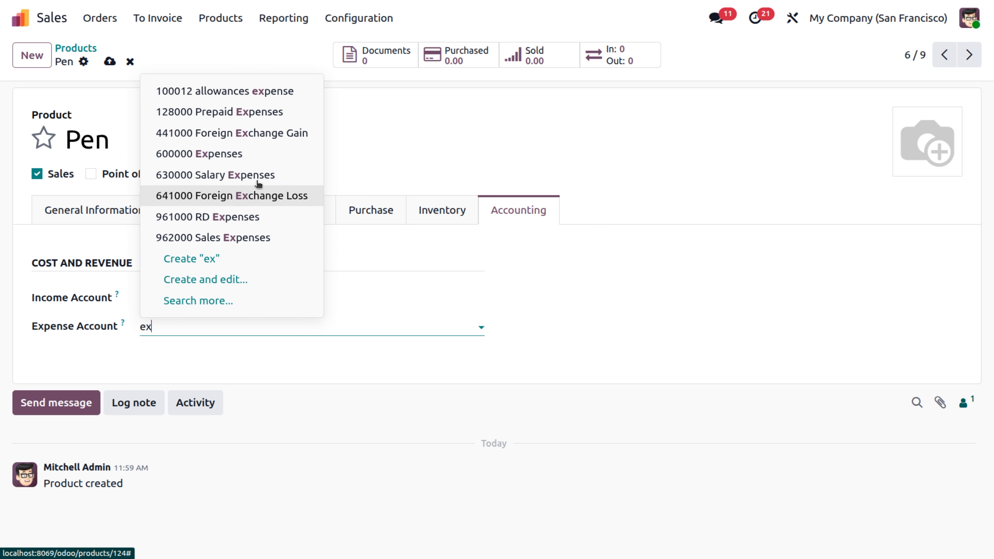
pyautogui.click(256, 154)
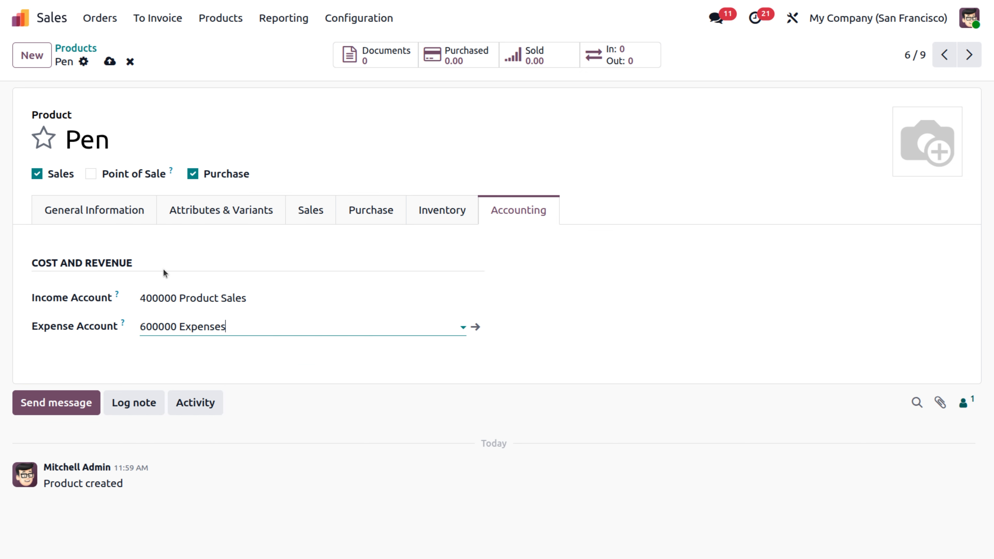
pyautogui.click(109, 62)
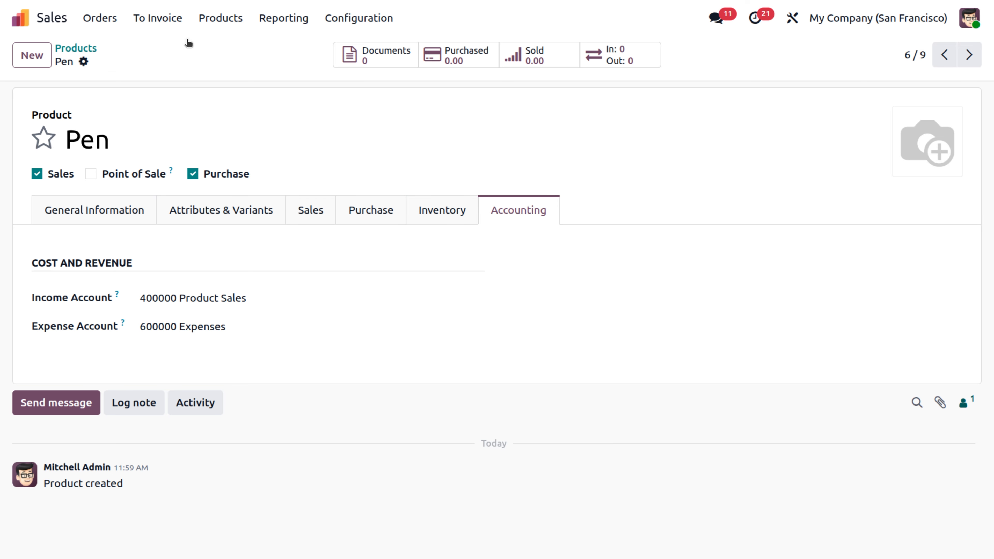
# Make the Pen product available in Point of Sale and save the change.
pyautogui.click(104, 212)
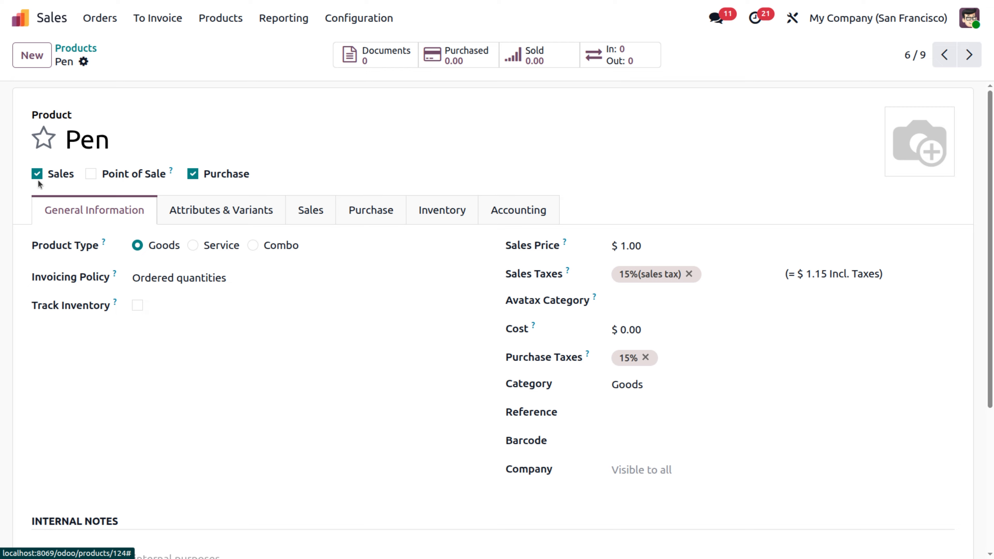
pyautogui.click(91, 173)
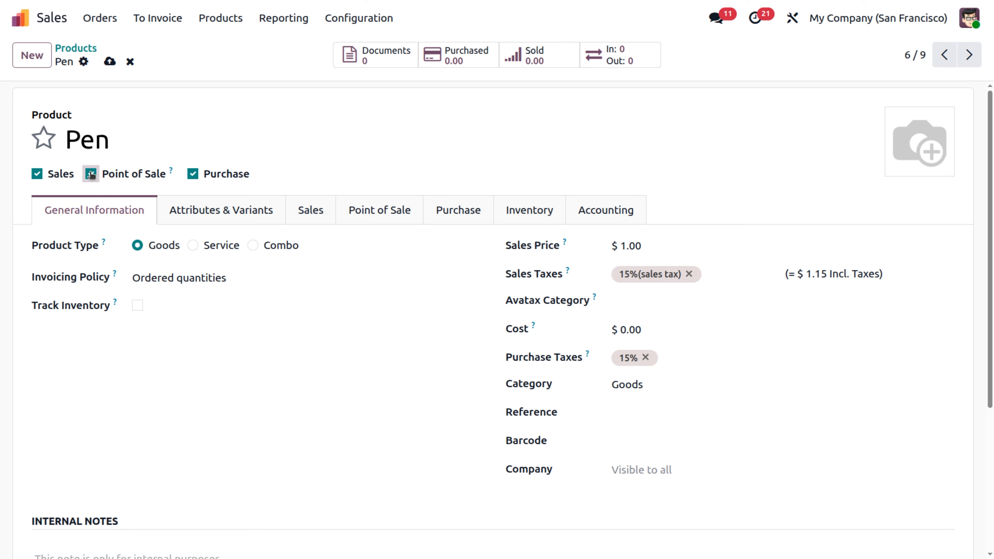
pyautogui.click(109, 62)
# Review the Pen product's Point of Sale options and enable inventory tracking by quantity.
pyautogui.click(392, 220)
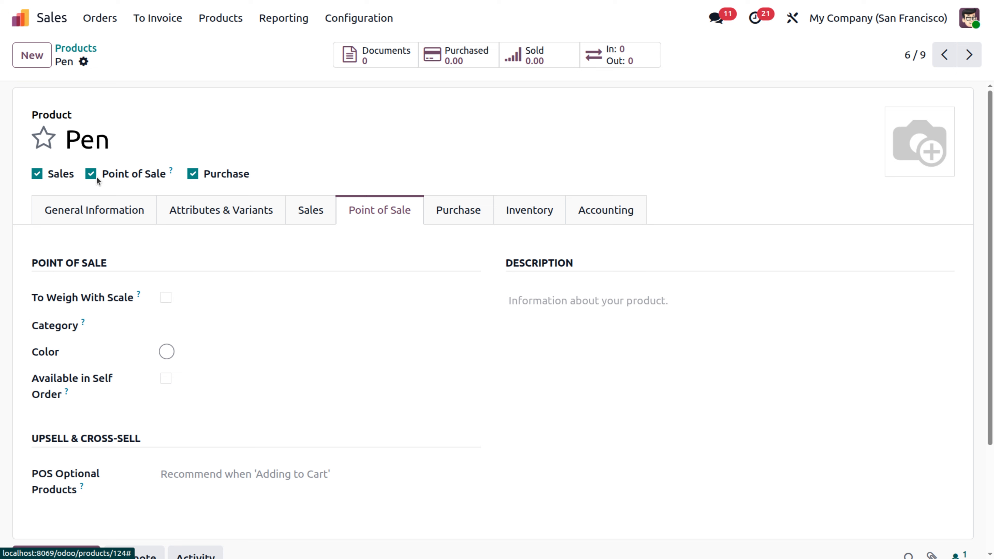
pyautogui.click(79, 216)
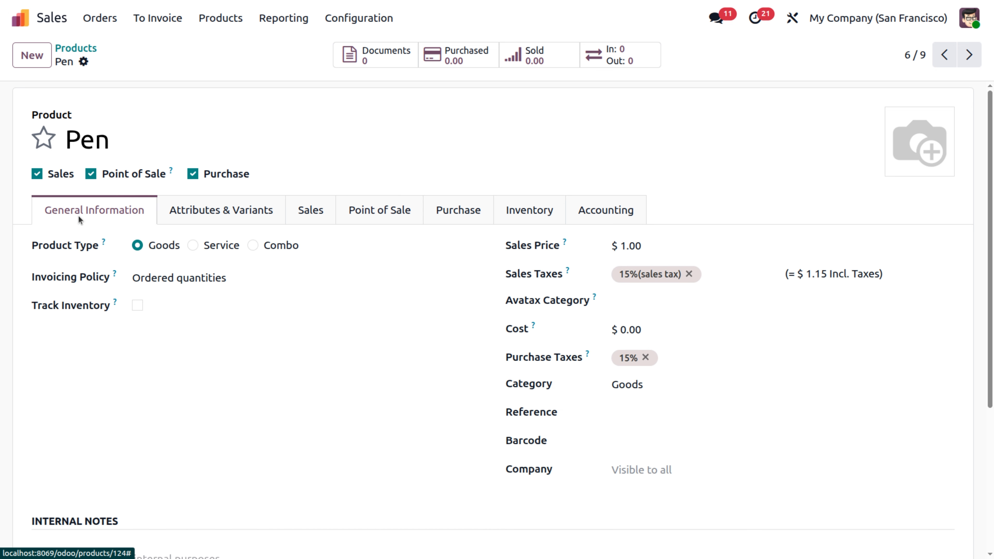
pyautogui.click(137, 306)
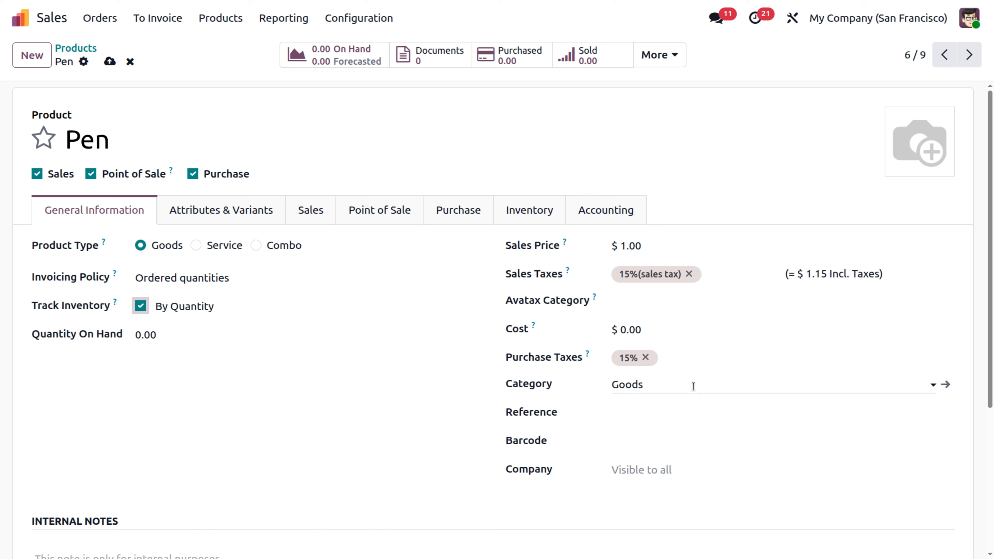
# Open the Goods category from the product, read the costing method explanation and return to the Pen product.
pyautogui.click(946, 385)
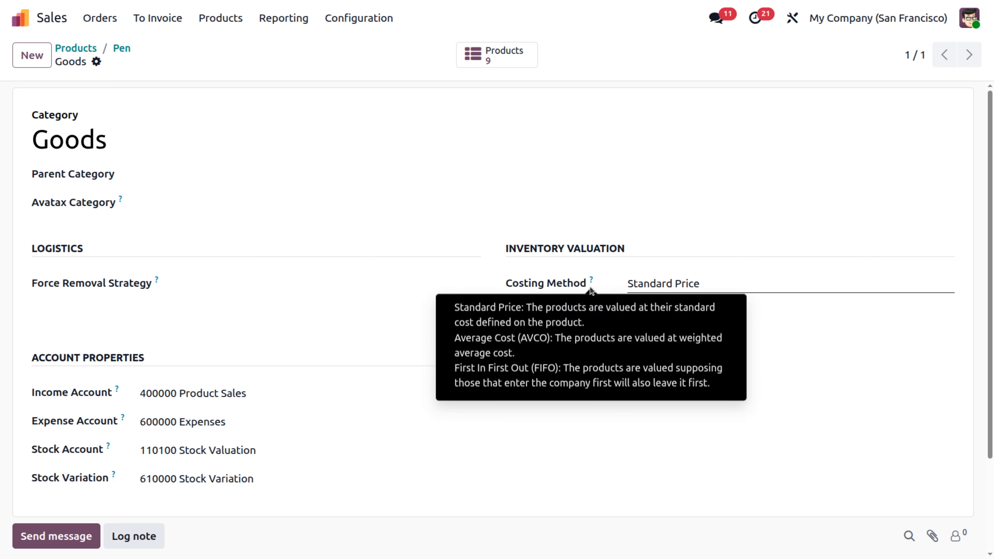
pyautogui.moveTo(592, 281)
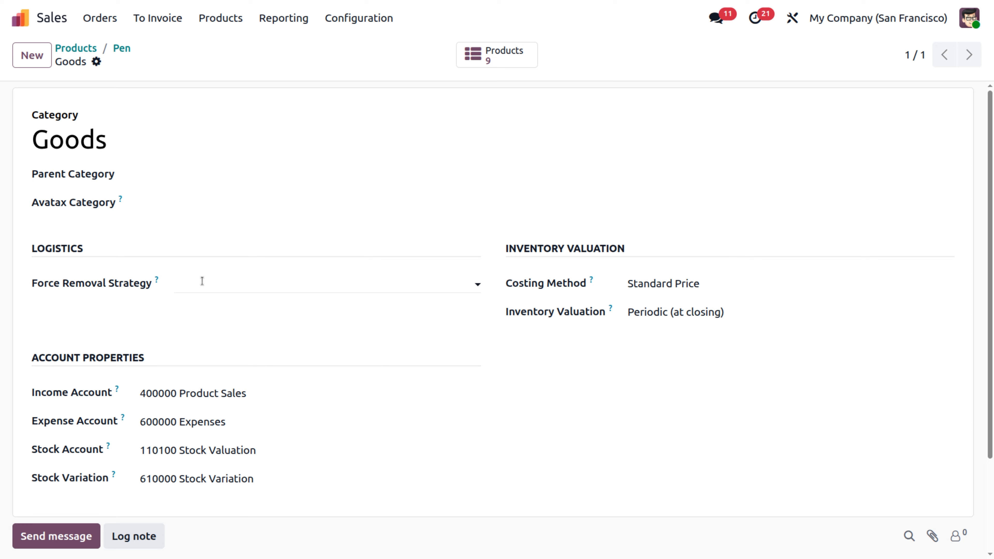
pyautogui.click(122, 49)
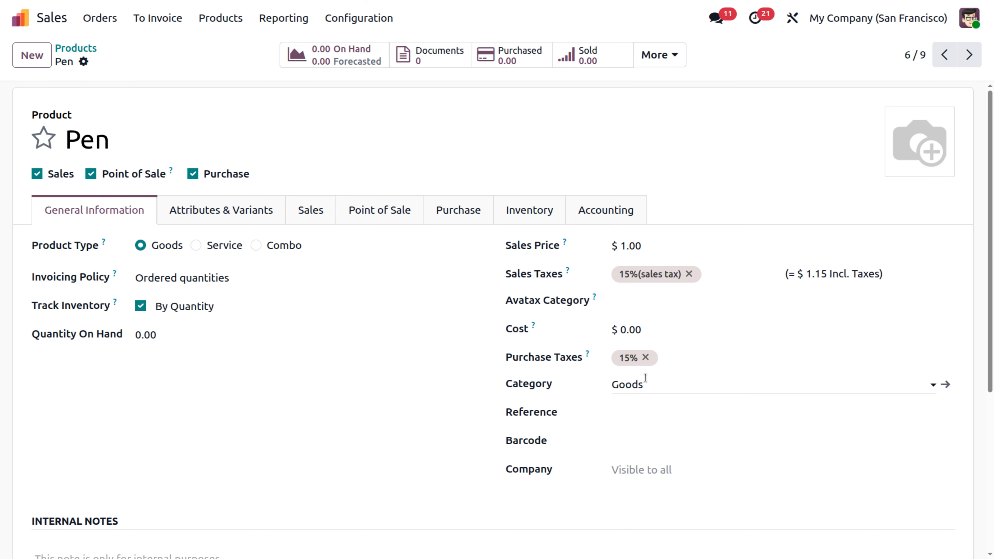
# Look through the sales taxes available for the Pen product, including the full tax search, and leave without choosing one.
pyautogui.click(719, 272)
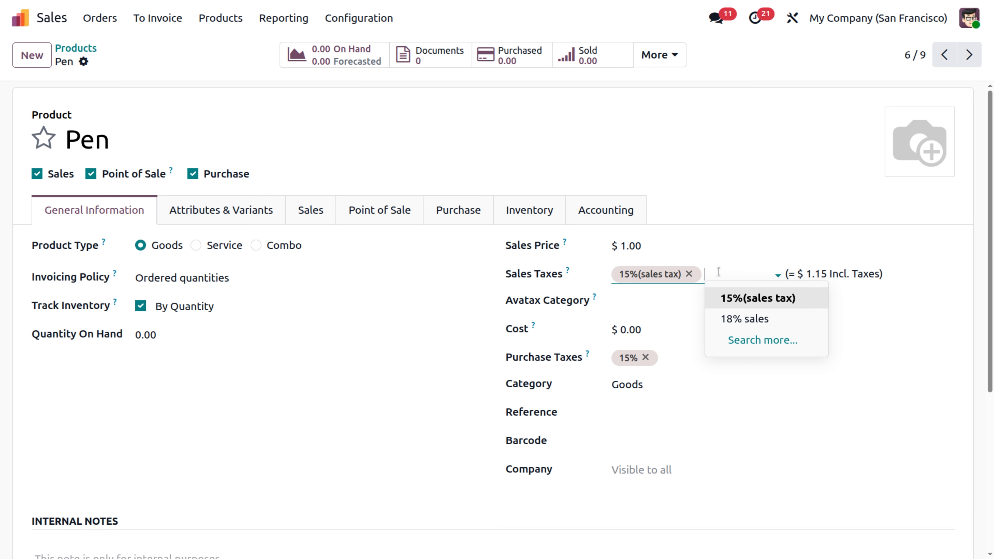
pyautogui.click(755, 342)
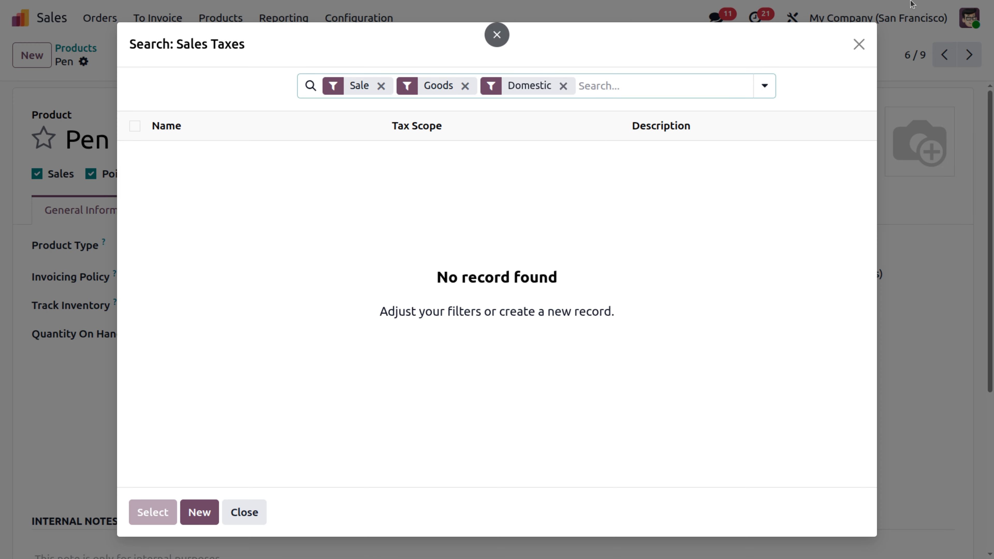
pyautogui.click(858, 45)
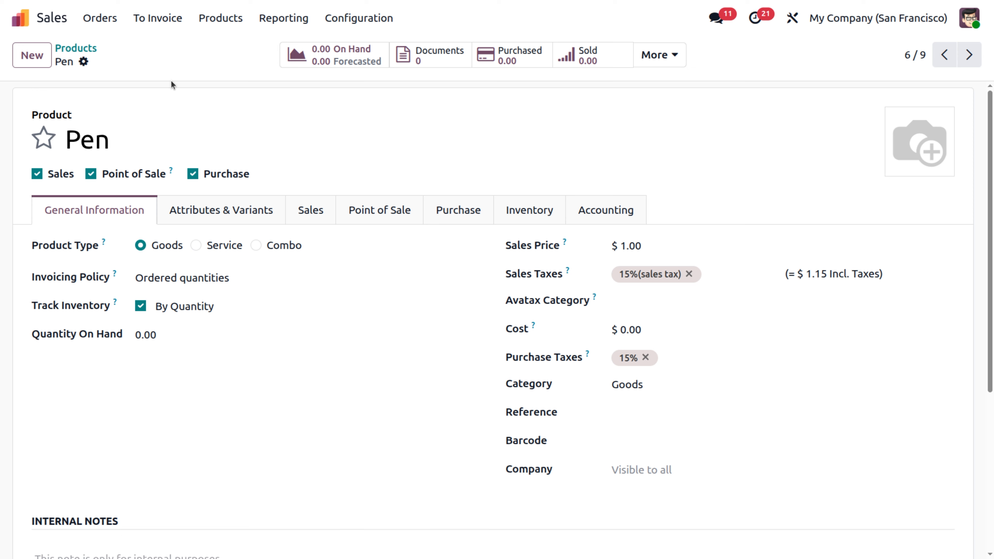
# Enable Units of Measure & Packagings in the Sales settings and save the settings.
pyautogui.click(374, 20)
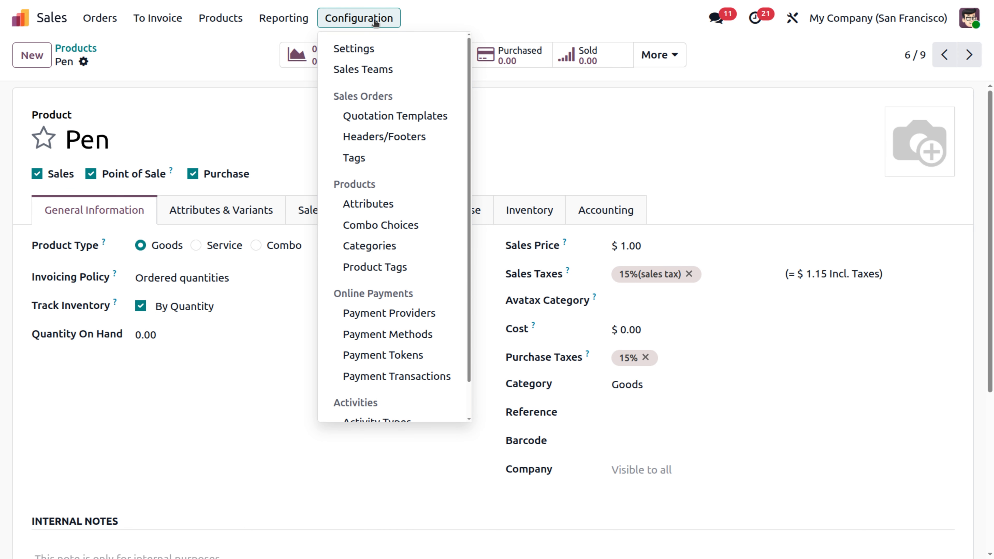
pyautogui.click(365, 57)
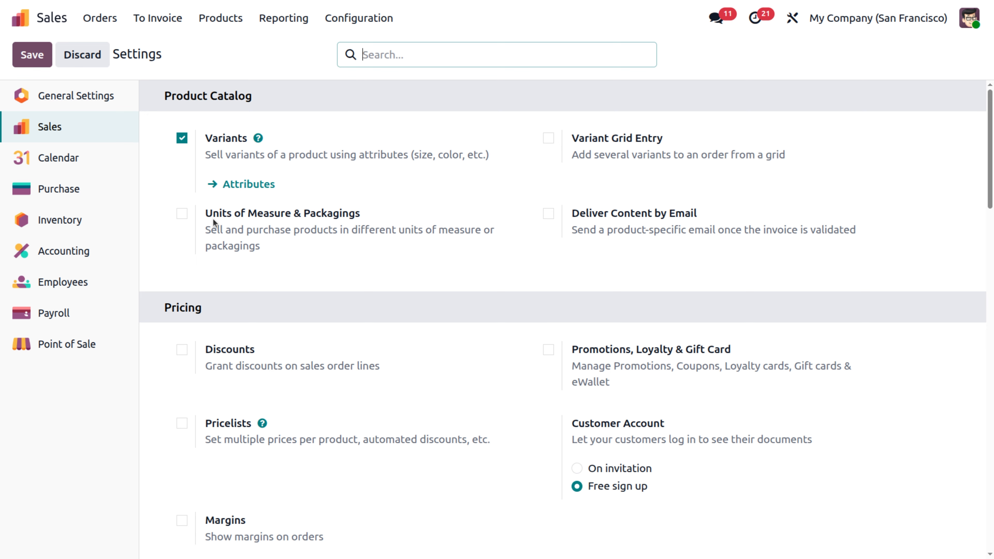
pyautogui.click(183, 213)
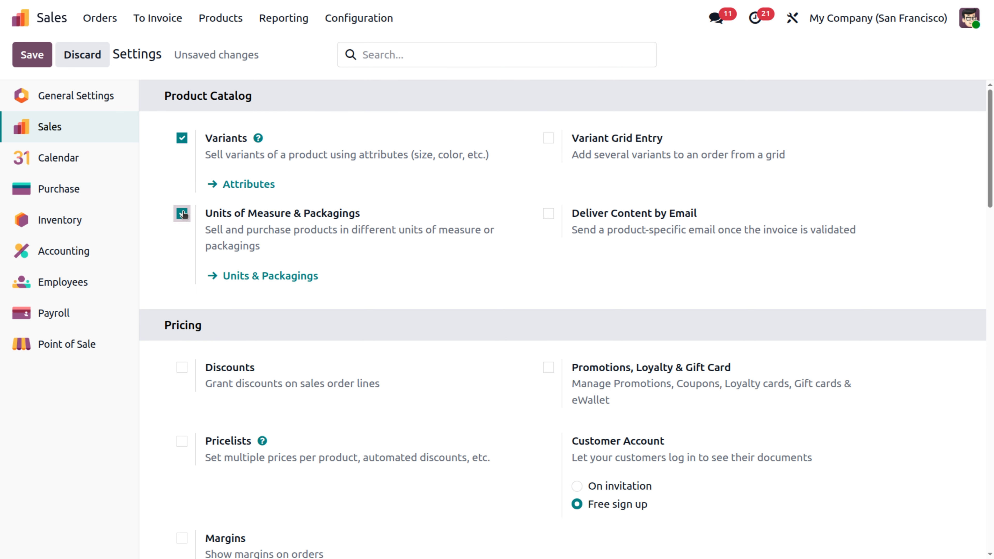
pyautogui.click(34, 55)
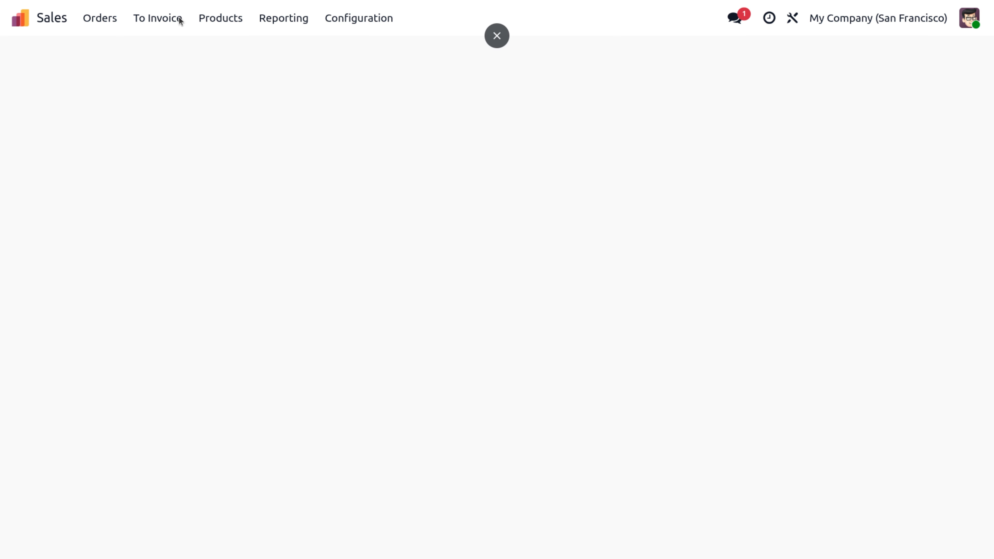
# Search the product catalog for "pe" and open the Pen product.
pyautogui.click(218, 19)
pyautogui.click(216, 50)
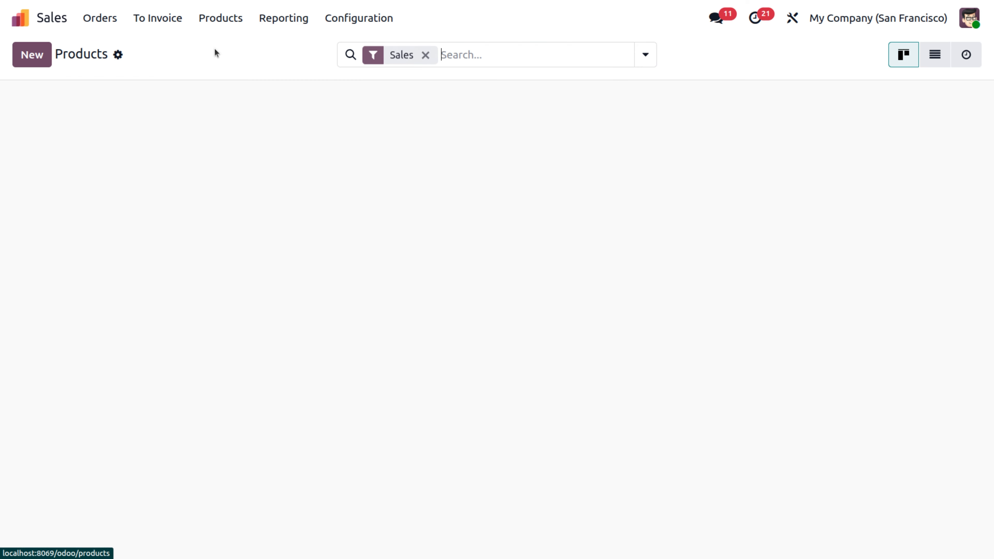
pyautogui.click(532, 59)
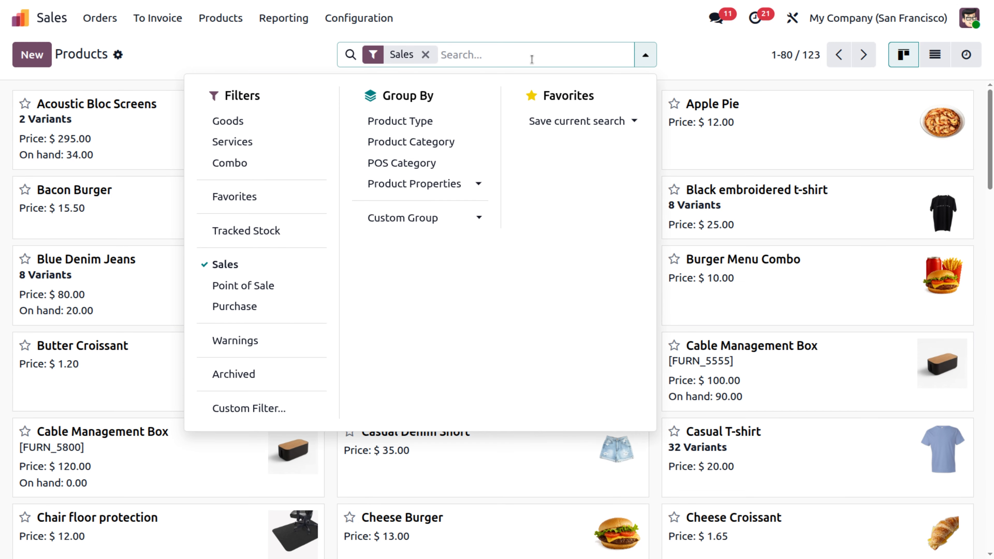
pyautogui.write('pe')
pyautogui.press('Return')
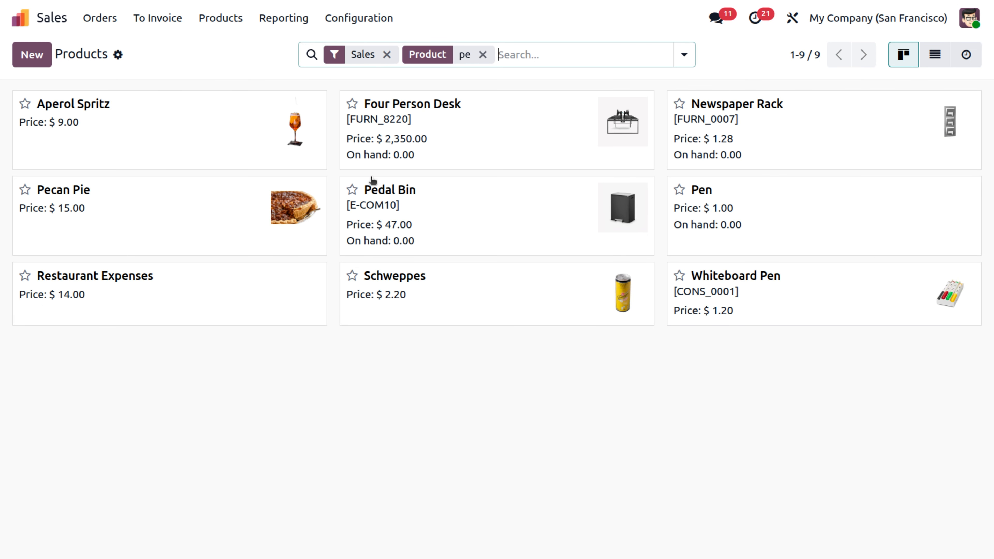
pyautogui.click(742, 225)
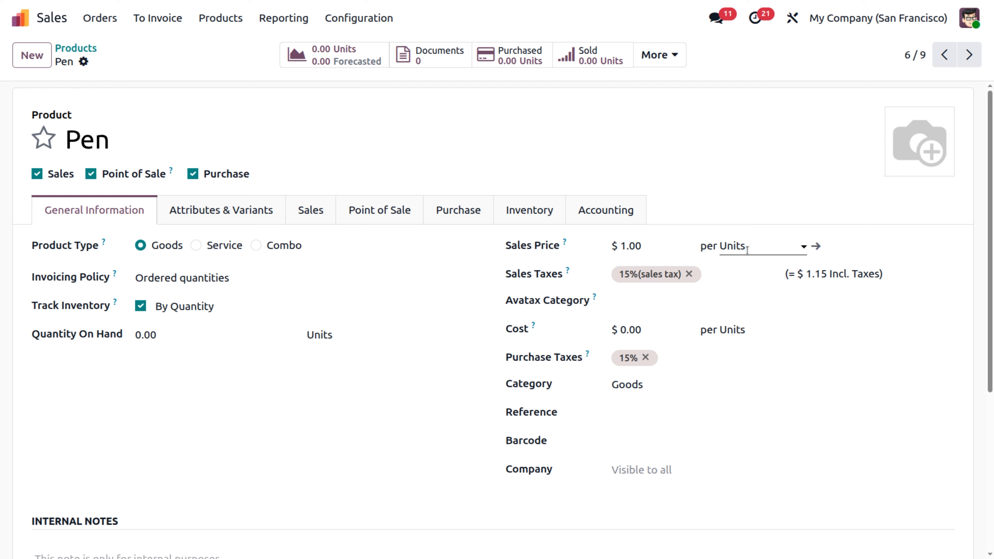
# Set the Pen product's sales unit to Pack of 6, look over the other available units and save the product.
pyautogui.click(747, 250)
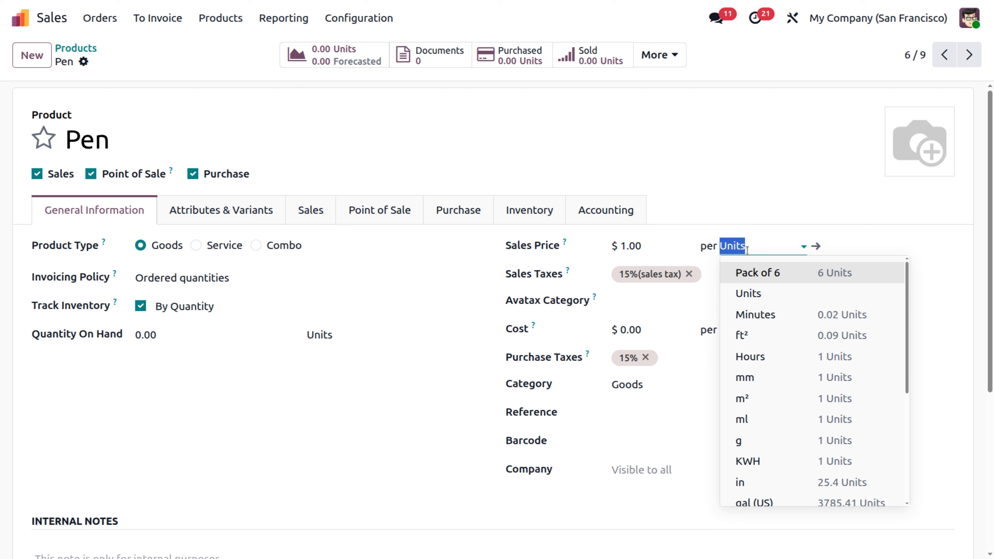
pyautogui.click(843, 276)
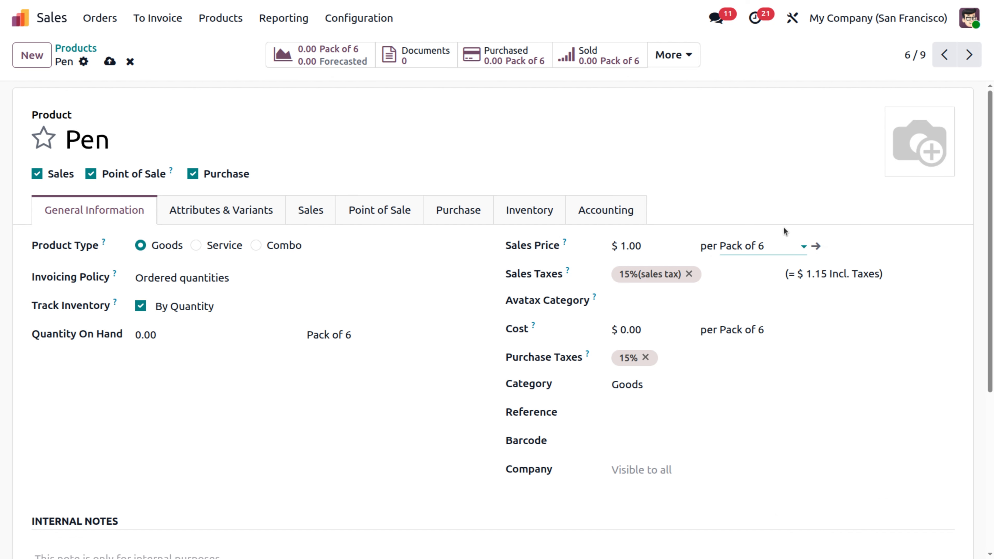
pyautogui.click(764, 245)
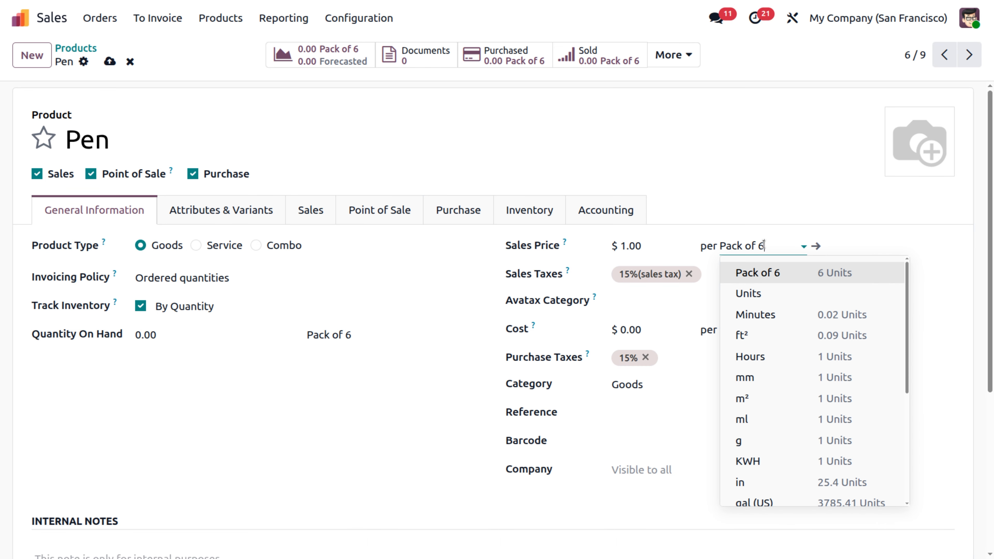
pyautogui.scroll(-5, 806, 419)
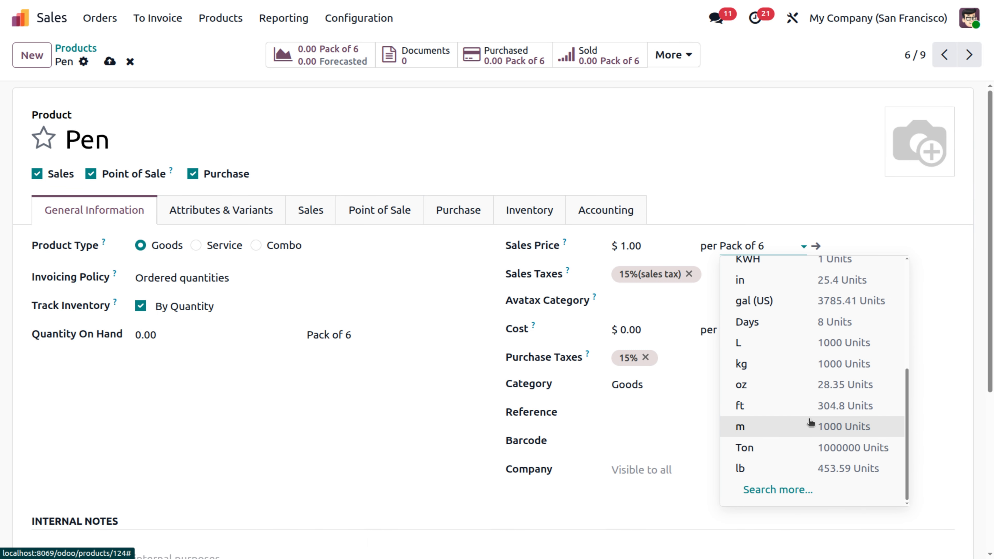
pyautogui.scroll(5, 810, 422)
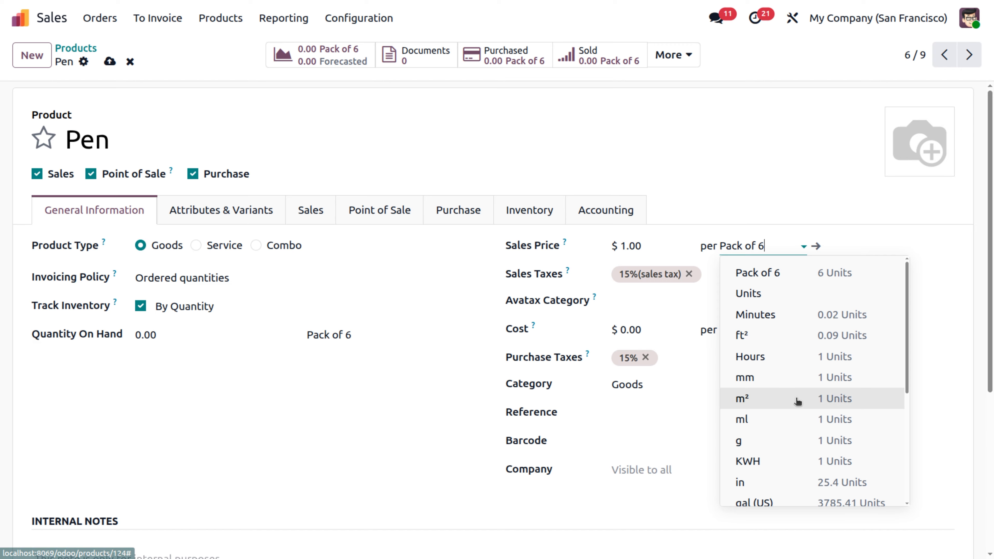
pyautogui.scroll(-5, 797, 401)
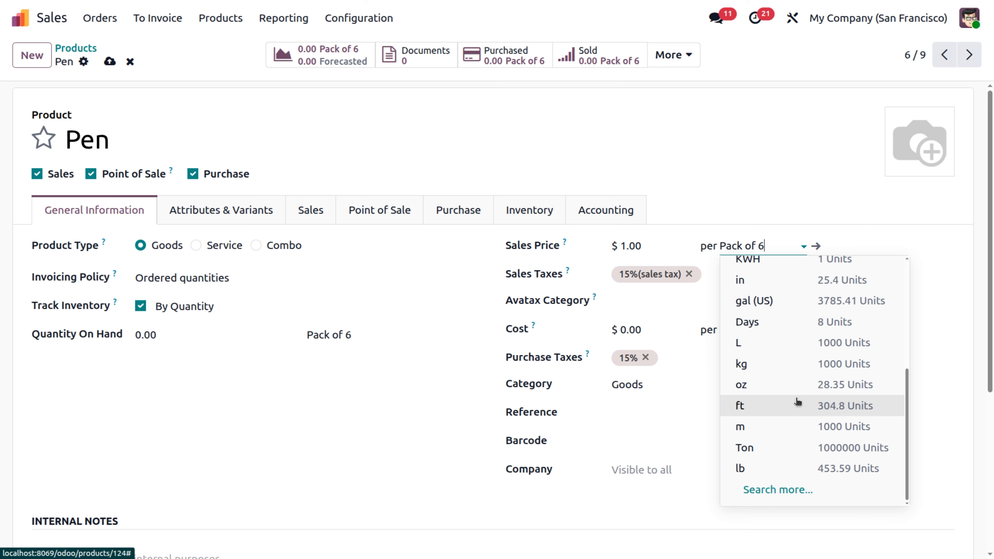
pyautogui.click(777, 180)
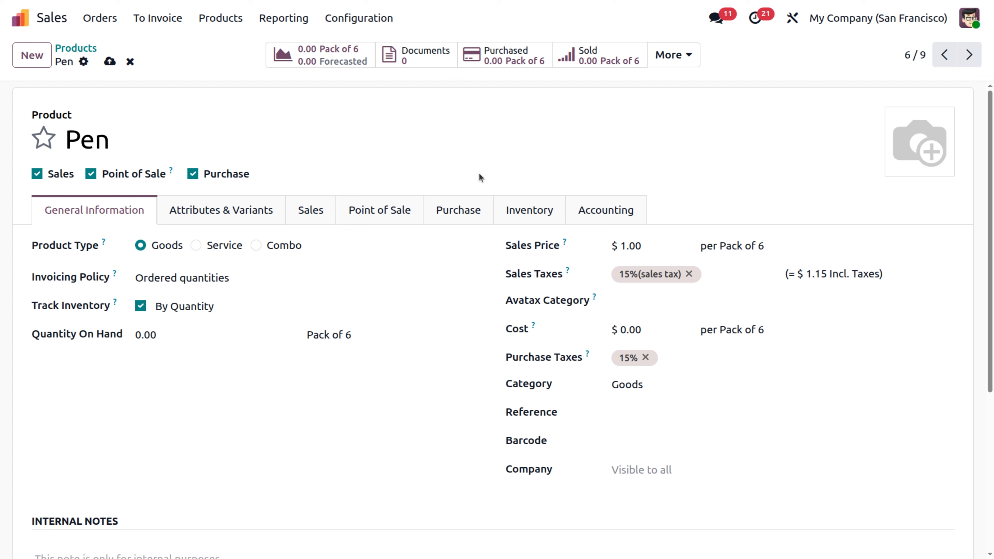
pyautogui.click(110, 63)
# Review the Pen product's attributes and variants, sales options, and purchase vendor and control policy settings.
pyautogui.click(231, 208)
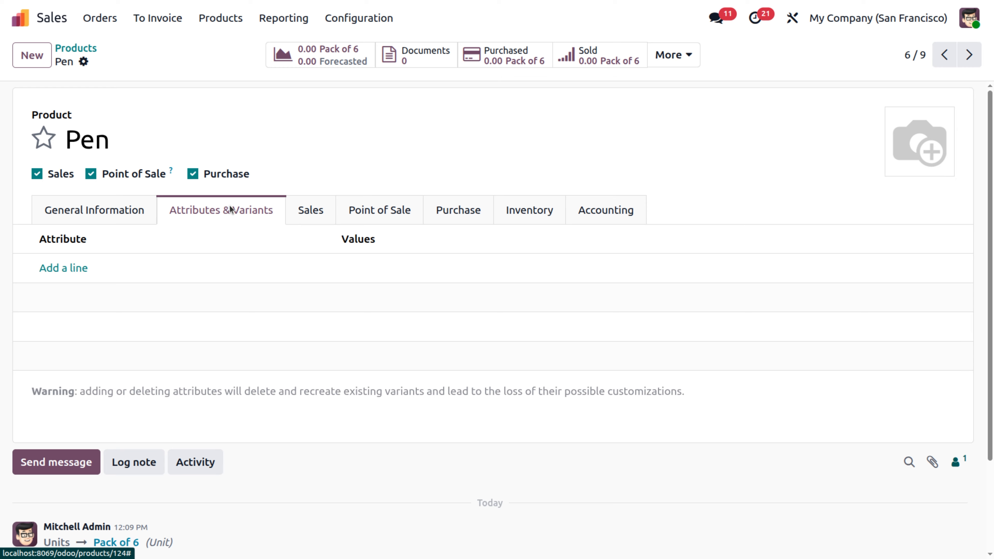
pyautogui.click(313, 211)
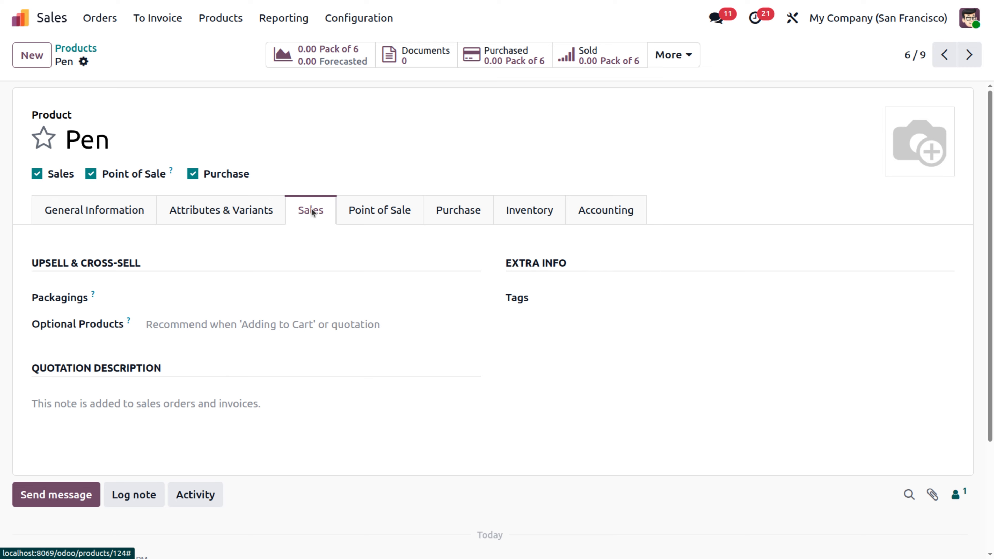
pyautogui.click(461, 211)
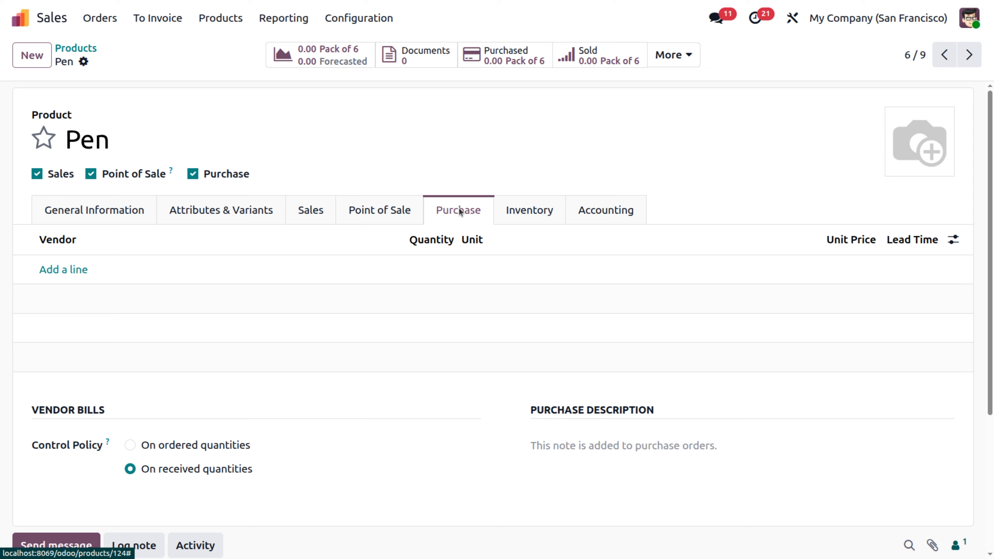
# Set the Pen product's sales price to $10 per Pack of 6 in its general information and save the product.
pyautogui.click(105, 208)
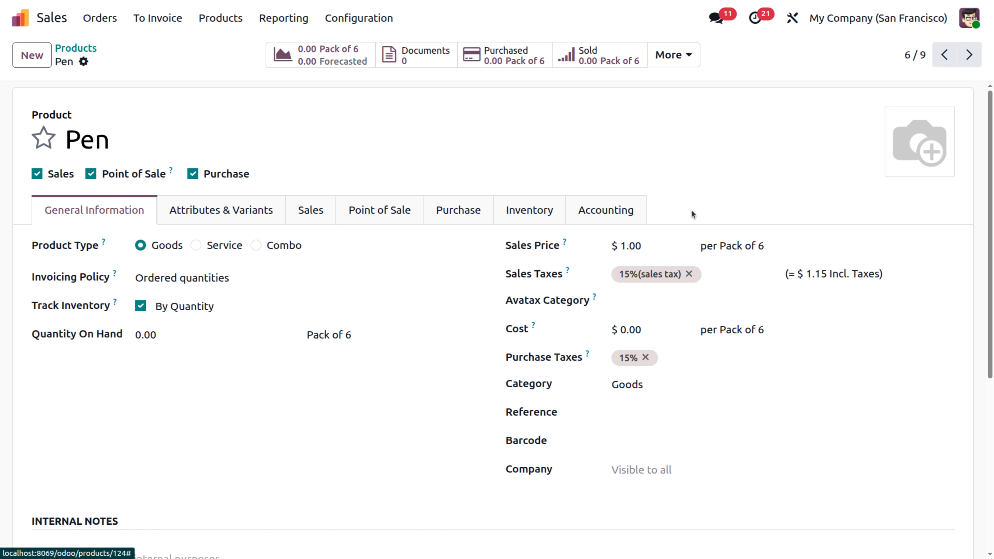
pyautogui.click(638, 248)
pyautogui.write('109')
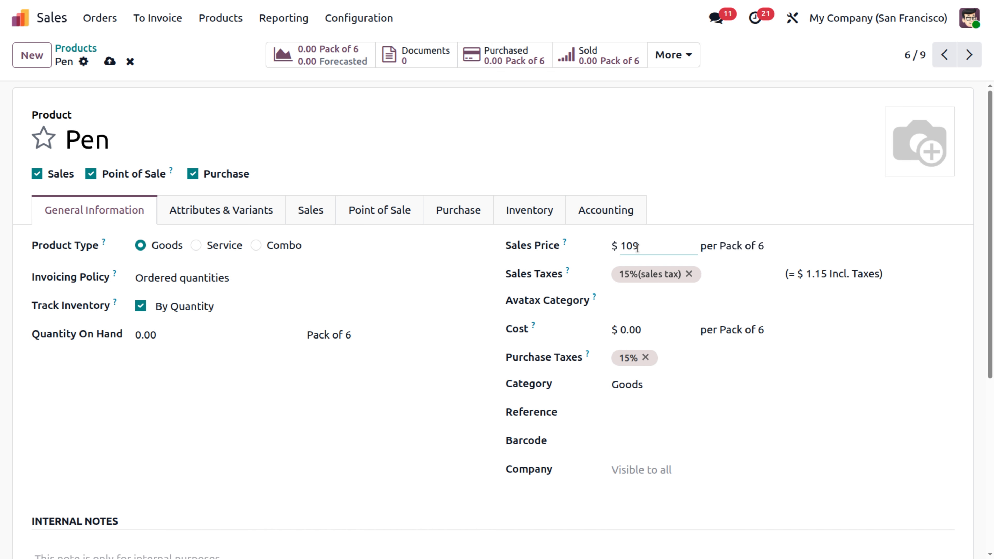
pyautogui.press('BackSpace')
pyautogui.click(332, 487)
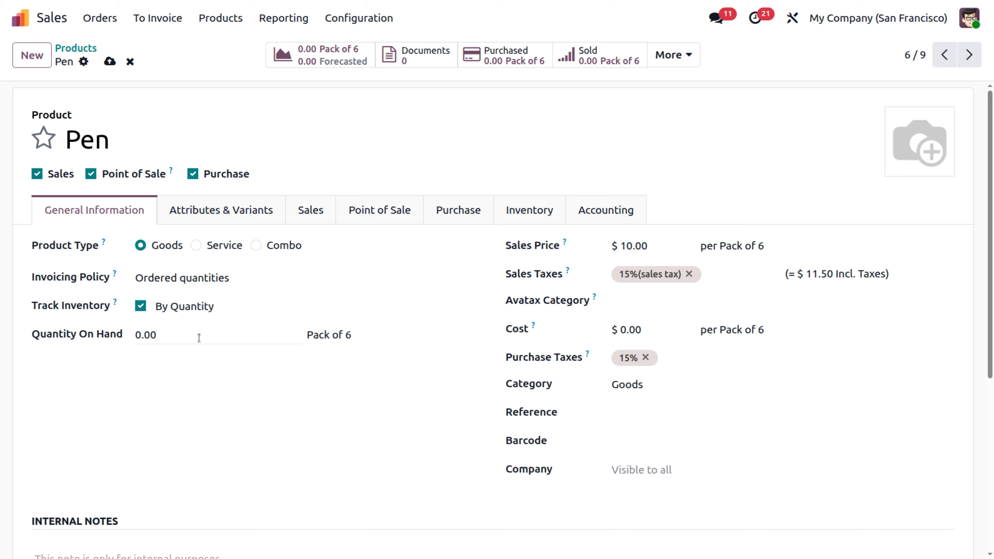
pyautogui.click(110, 62)
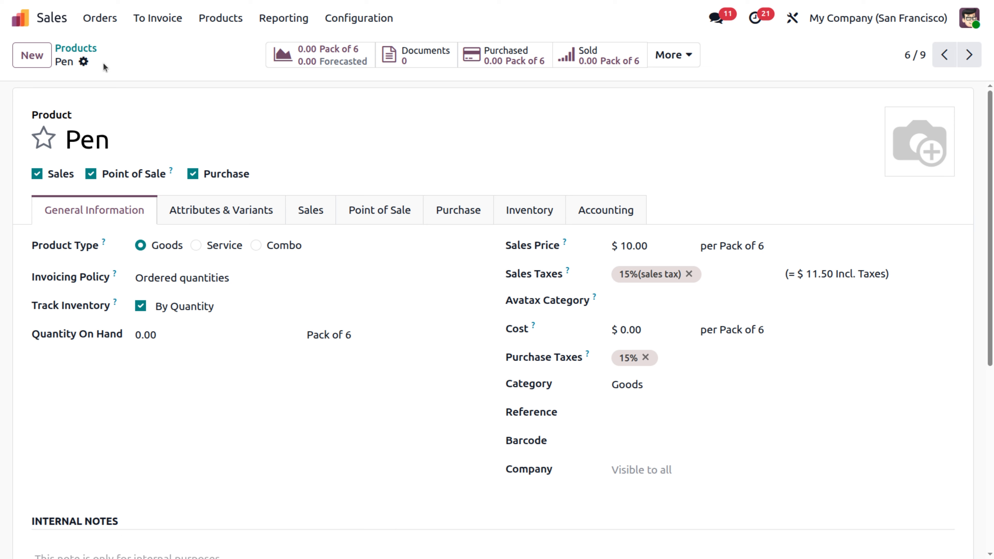